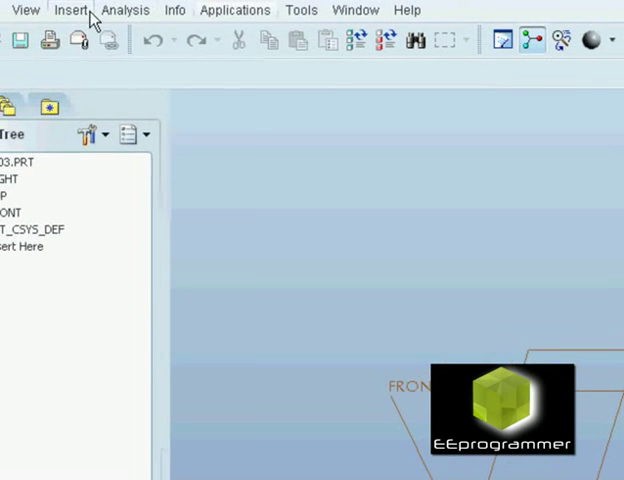
Open the Insert menu to reach Helical Sweep > Protrusion.
click(88, 12)
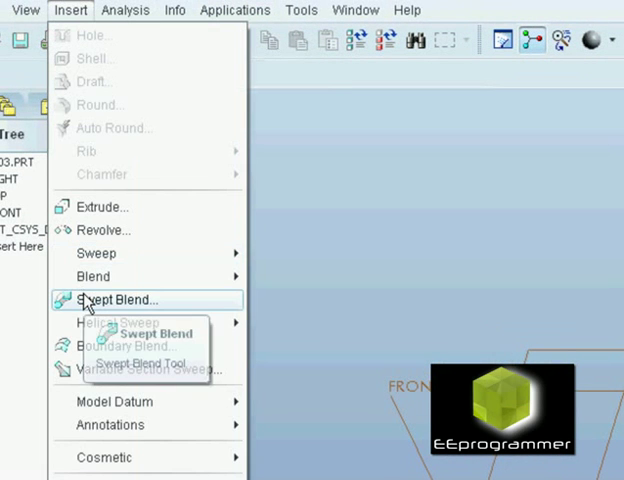
mouse_move(117, 322)
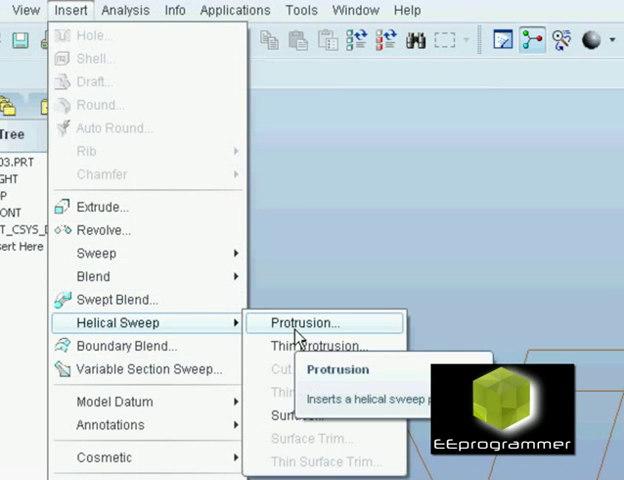
Start a constant-pitch, through-axis, right-handed helical sweep protrusion with default sketch orientation.
click(297, 336)
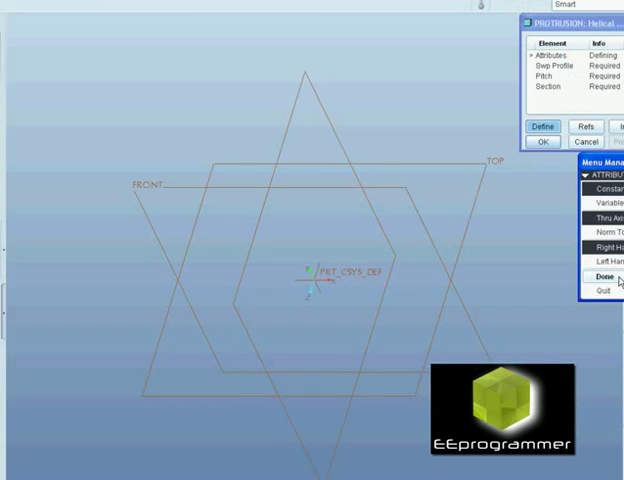
click(596, 270)
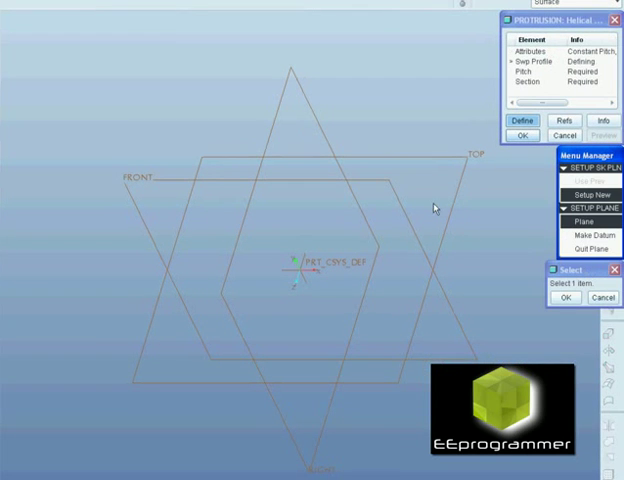
click(382, 157)
click(583, 236)
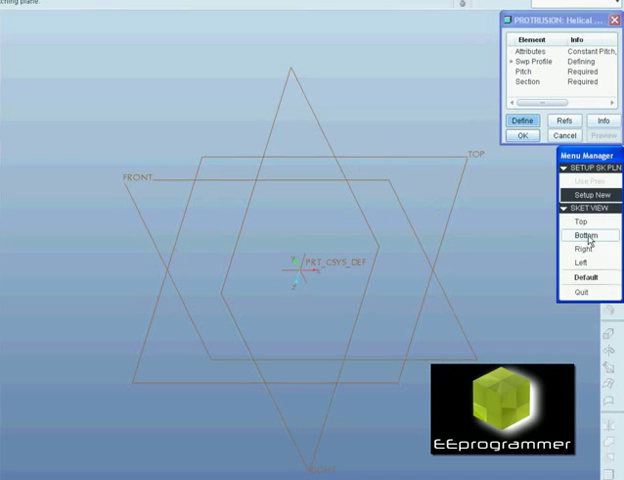
click(580, 279)
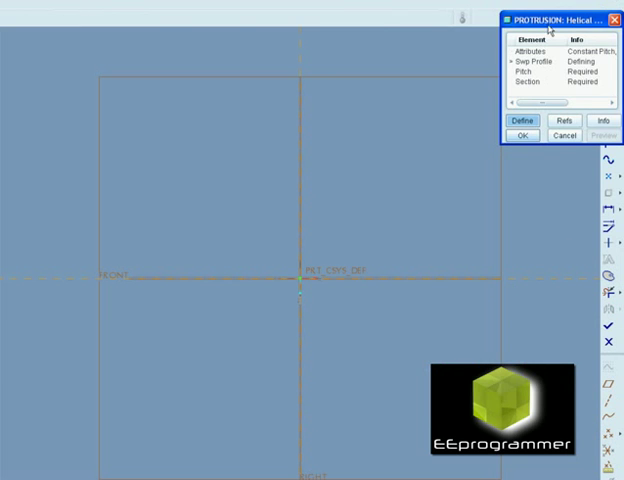
Draw the vertical sweep profile line rising from the sketch origin.
drag(548, 24, 492, 148)
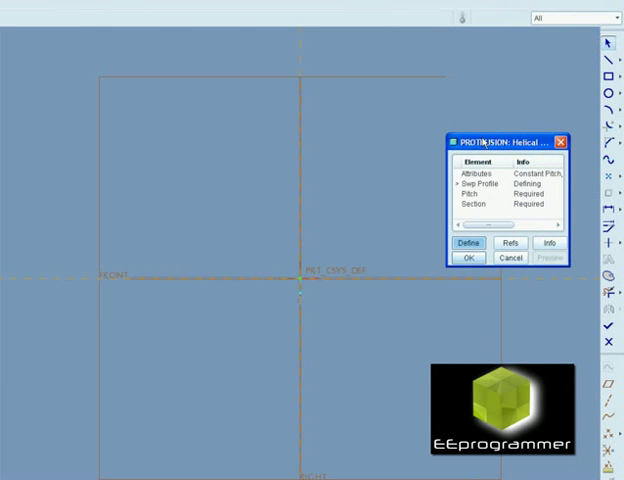
click(608, 62)
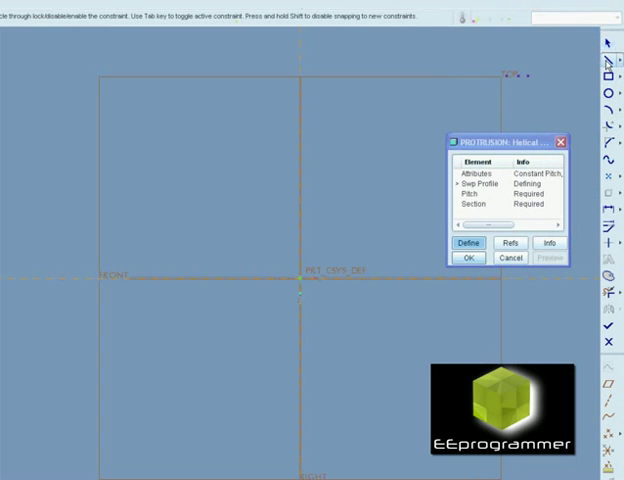
click(322, 279)
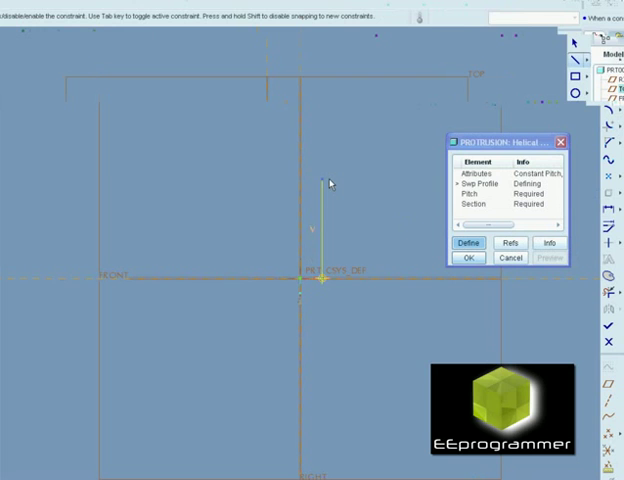
click(322, 180)
click(607, 44)
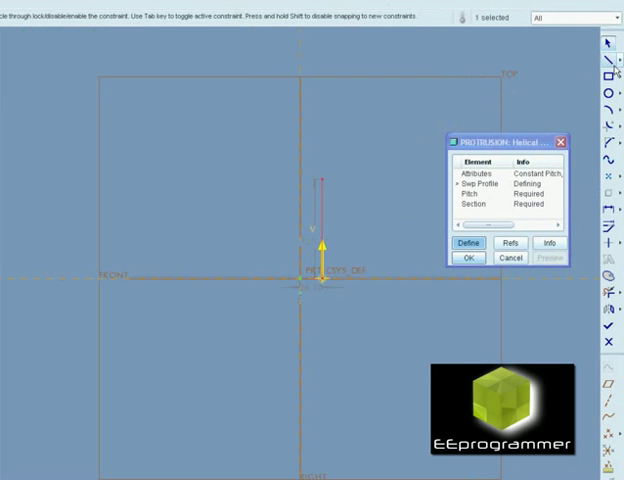
Add a vertical centerline through the origin and finish the profile sketch.
click(617, 62)
click(578, 63)
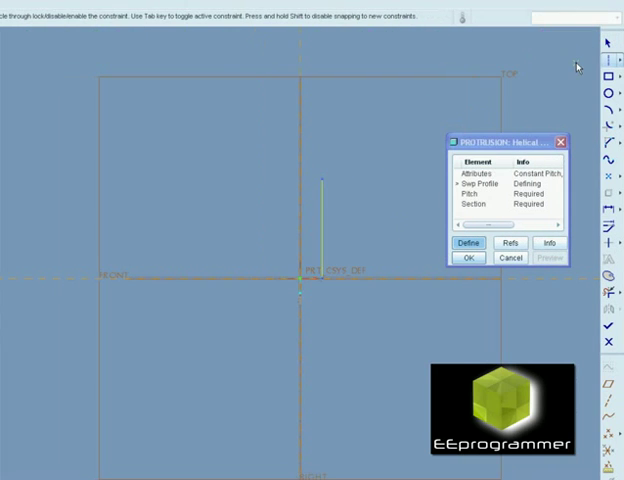
click(301, 143)
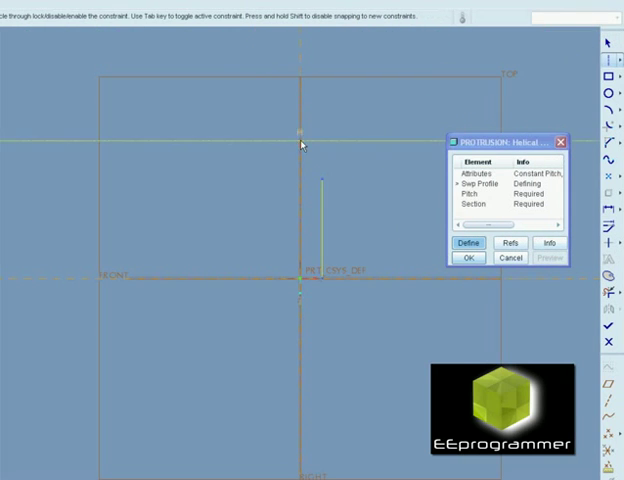
click(300, 374)
click(608, 44)
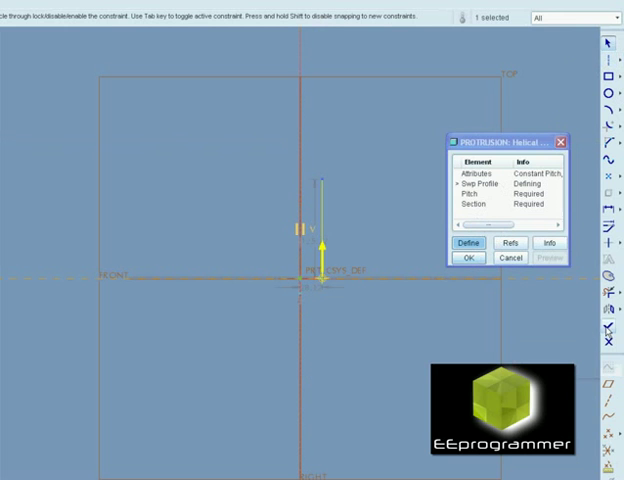
click(608, 325)
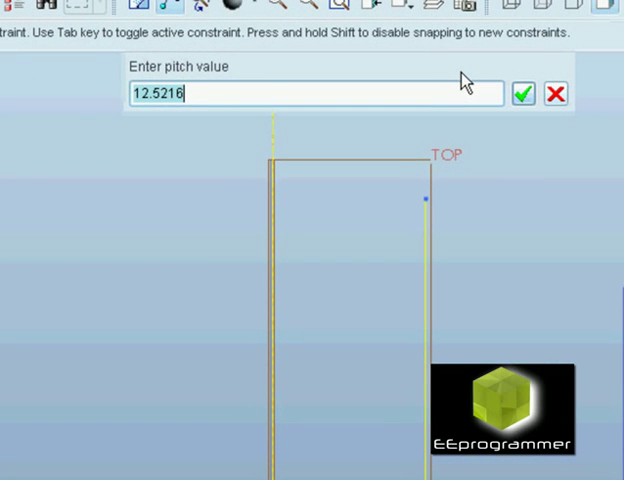
text(1)
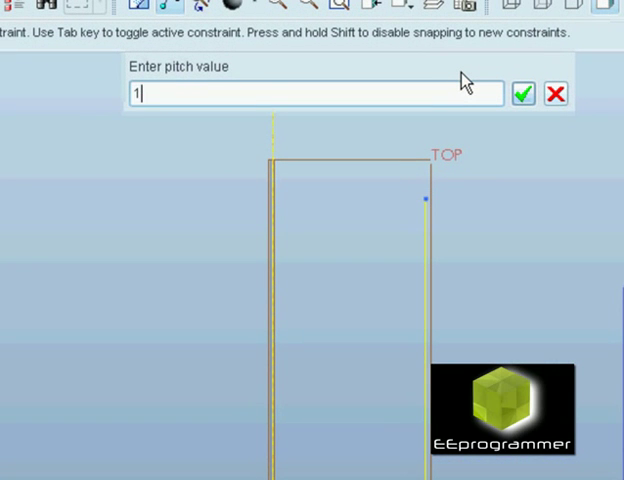
text(0)
Set the helix pitch to 10 in place of 12.5216.
key(Return)
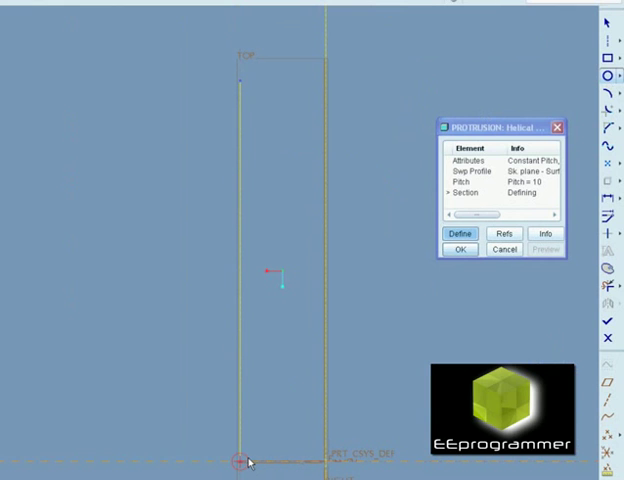
Sketch a circle at the profile line's bottom end and set its dimension to 8.
click(240, 462)
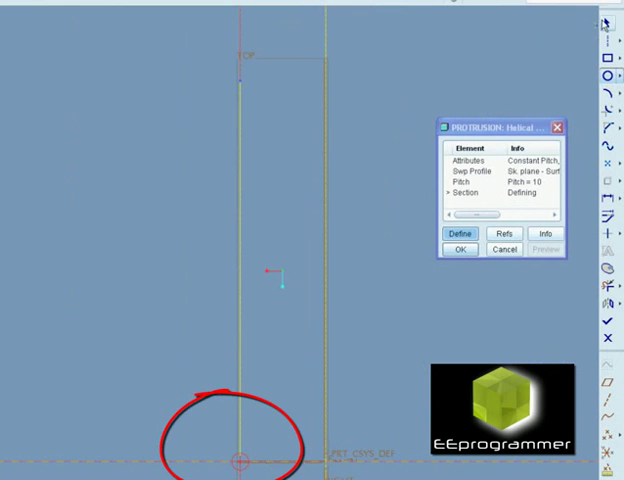
double_click(211, 457)
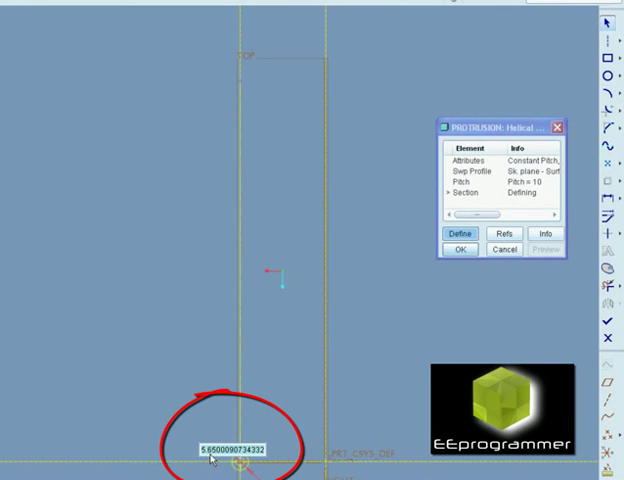
text(8)
key(Return)
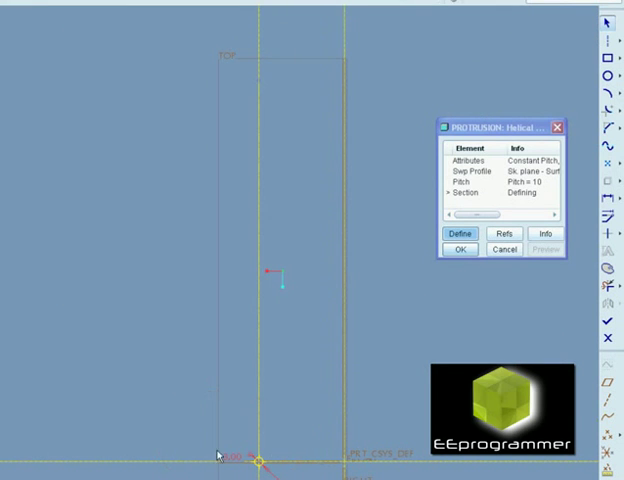
Finish the cross-section, preview the spring, and accept the protrusion.
click(607, 325)
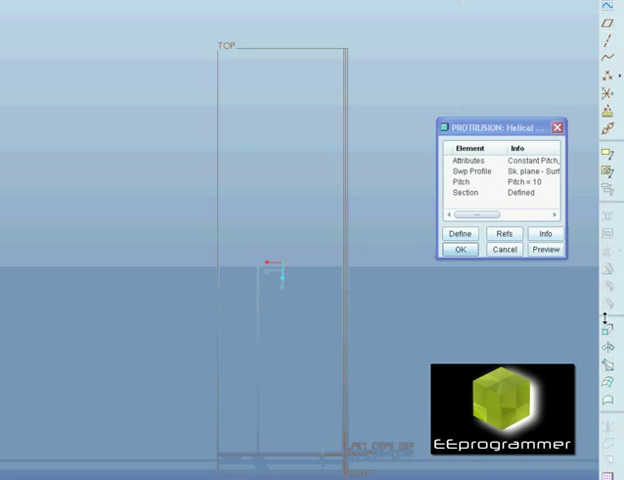
click(546, 250)
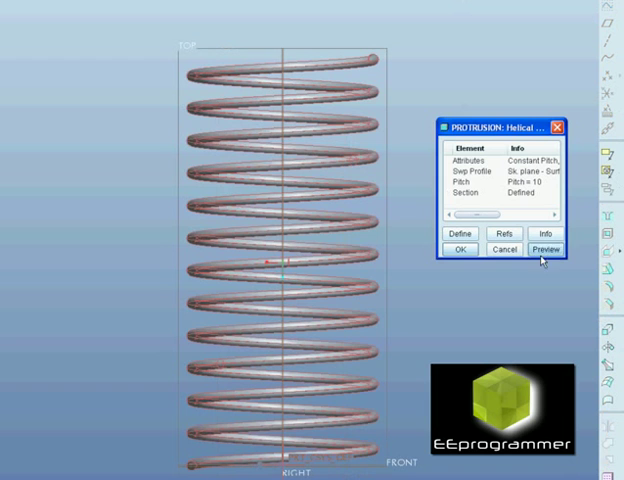
click(466, 255)
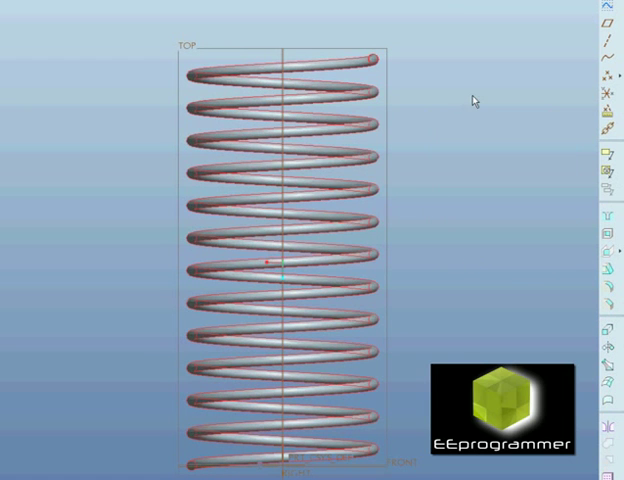